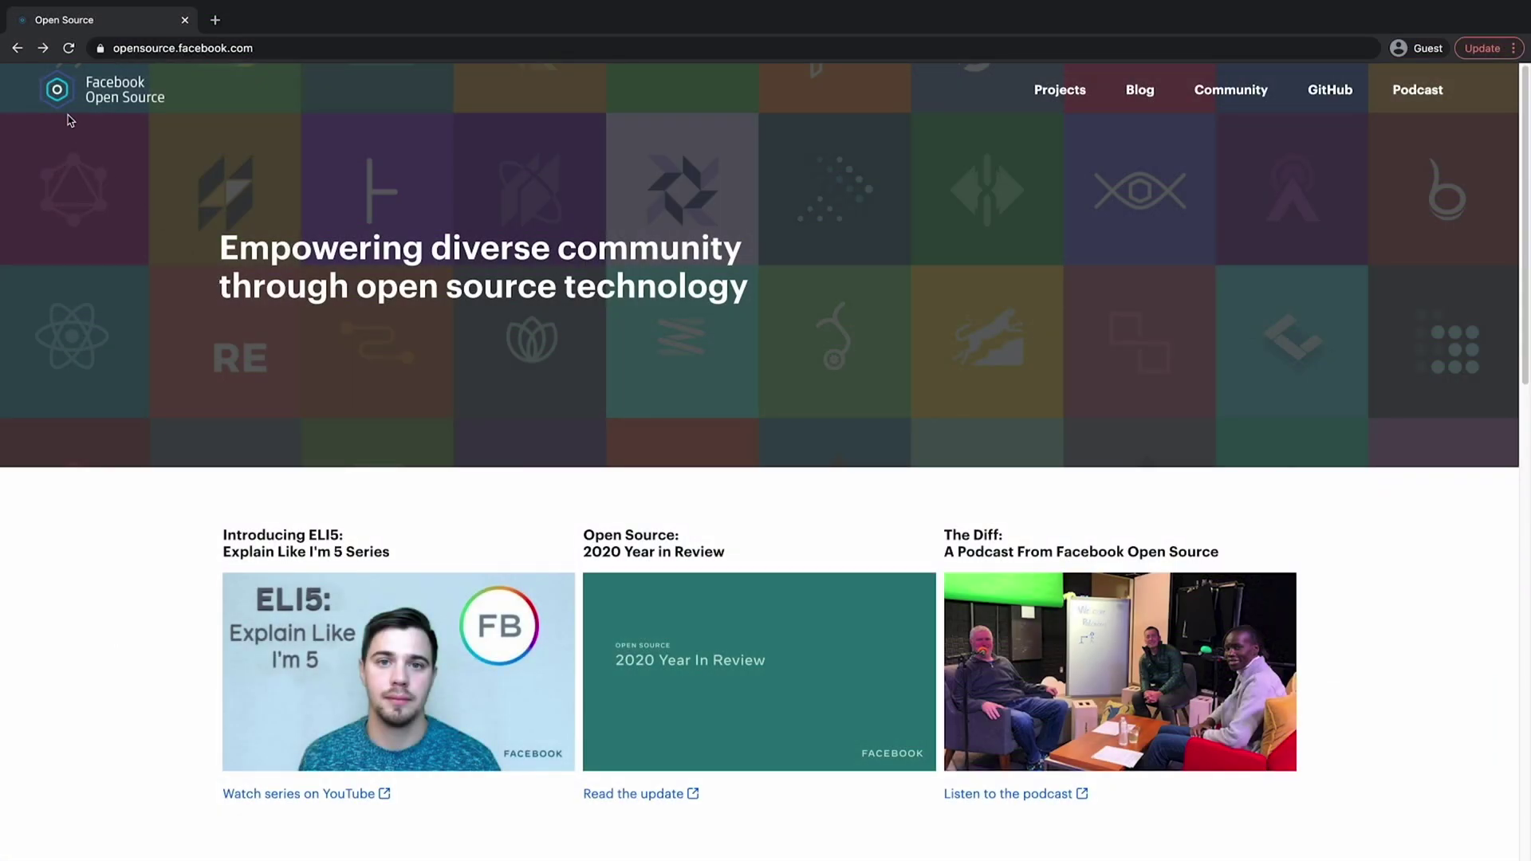
Step: Open the Projects catalogue and browse the Android, AI, Data Infrastructure and Developer Operations categories
click(1079, 93)
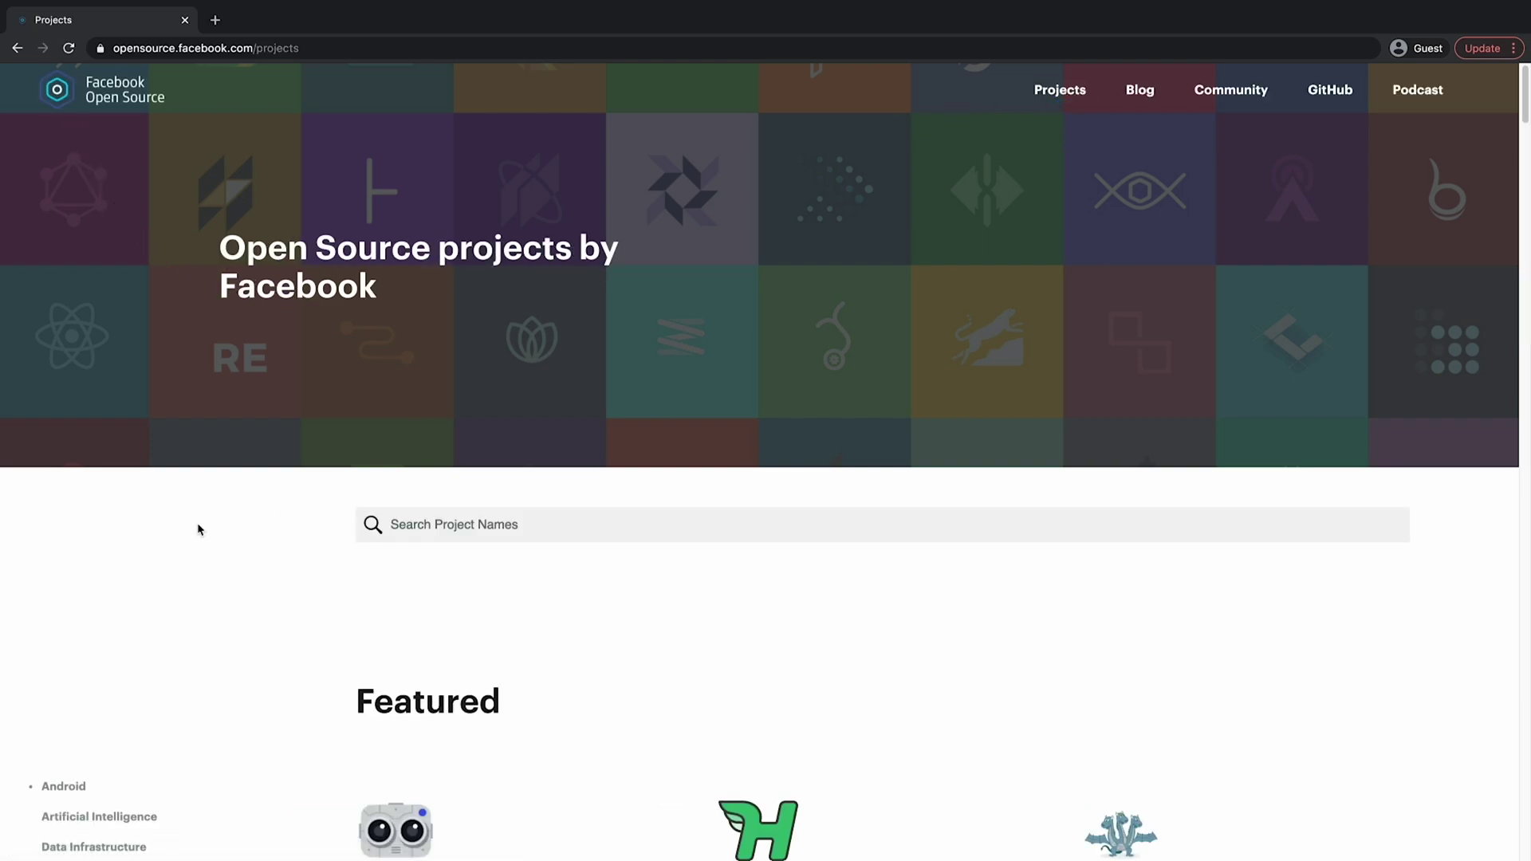
scroll(235, 446, down, 3)
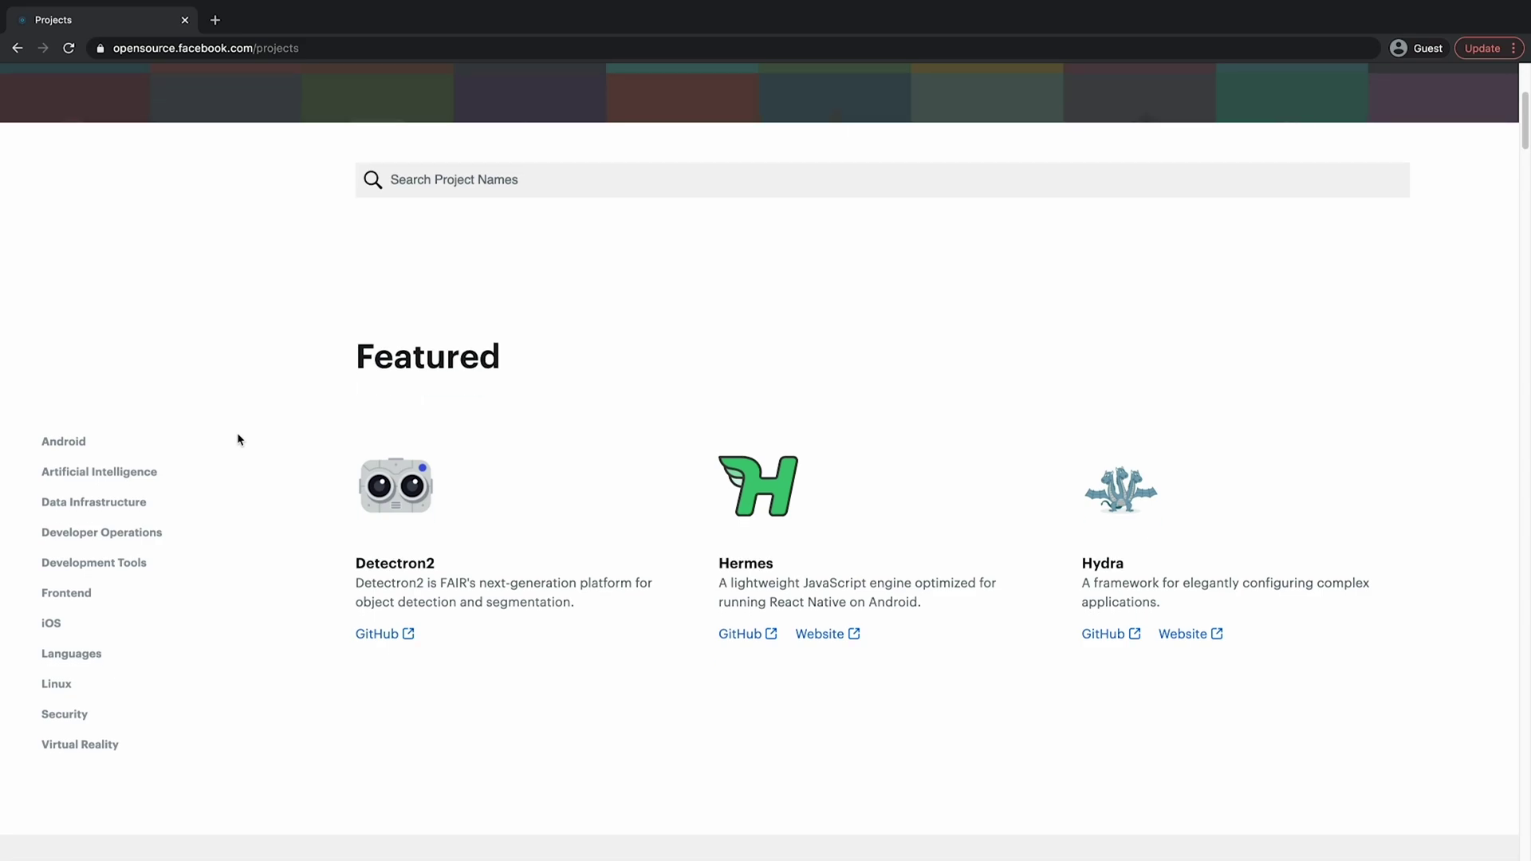
click(48, 331)
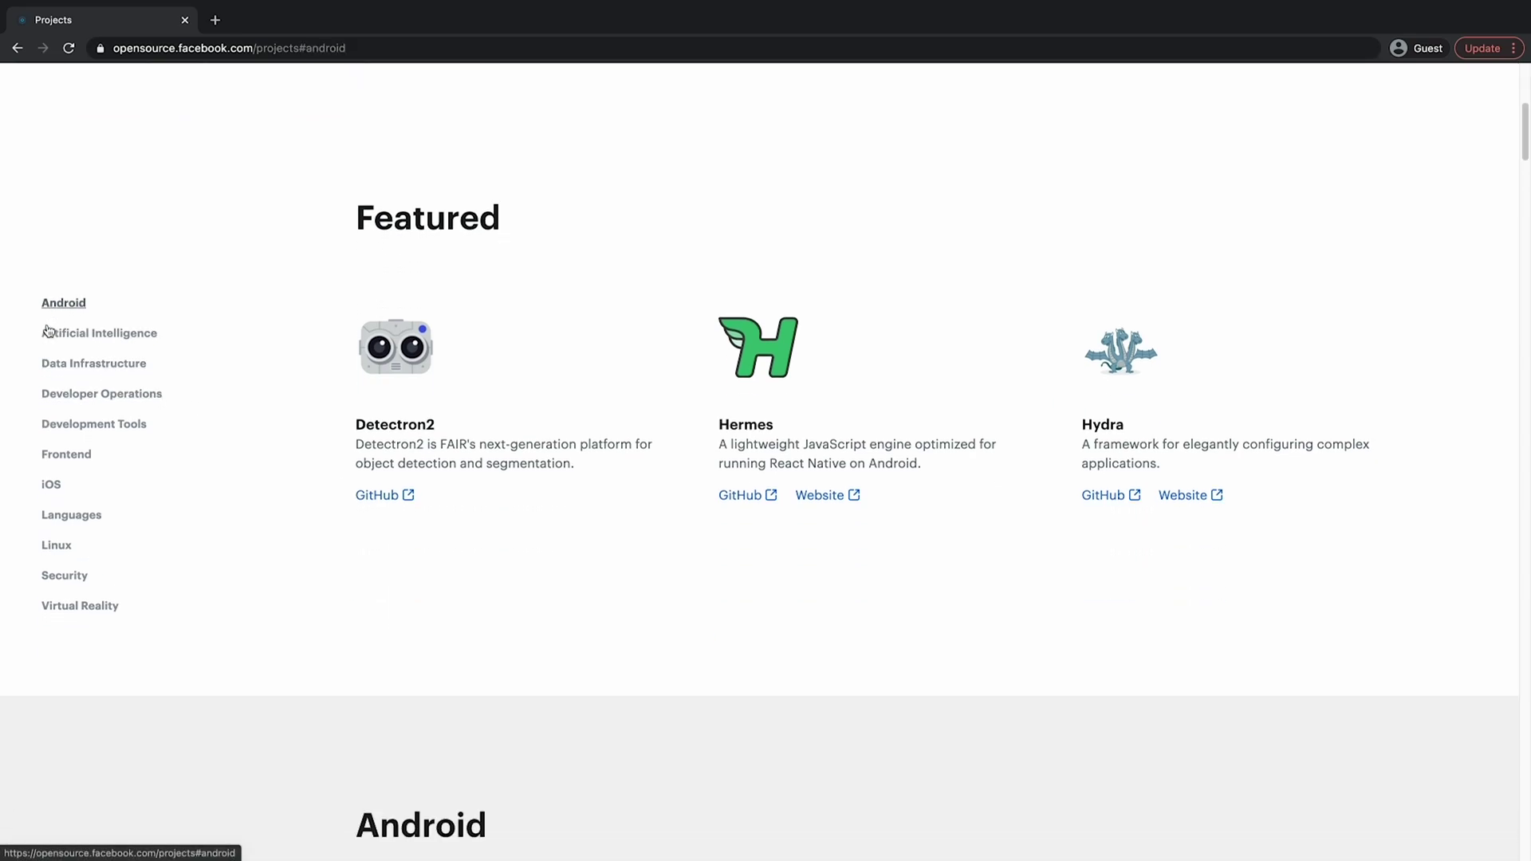
click(68, 310)
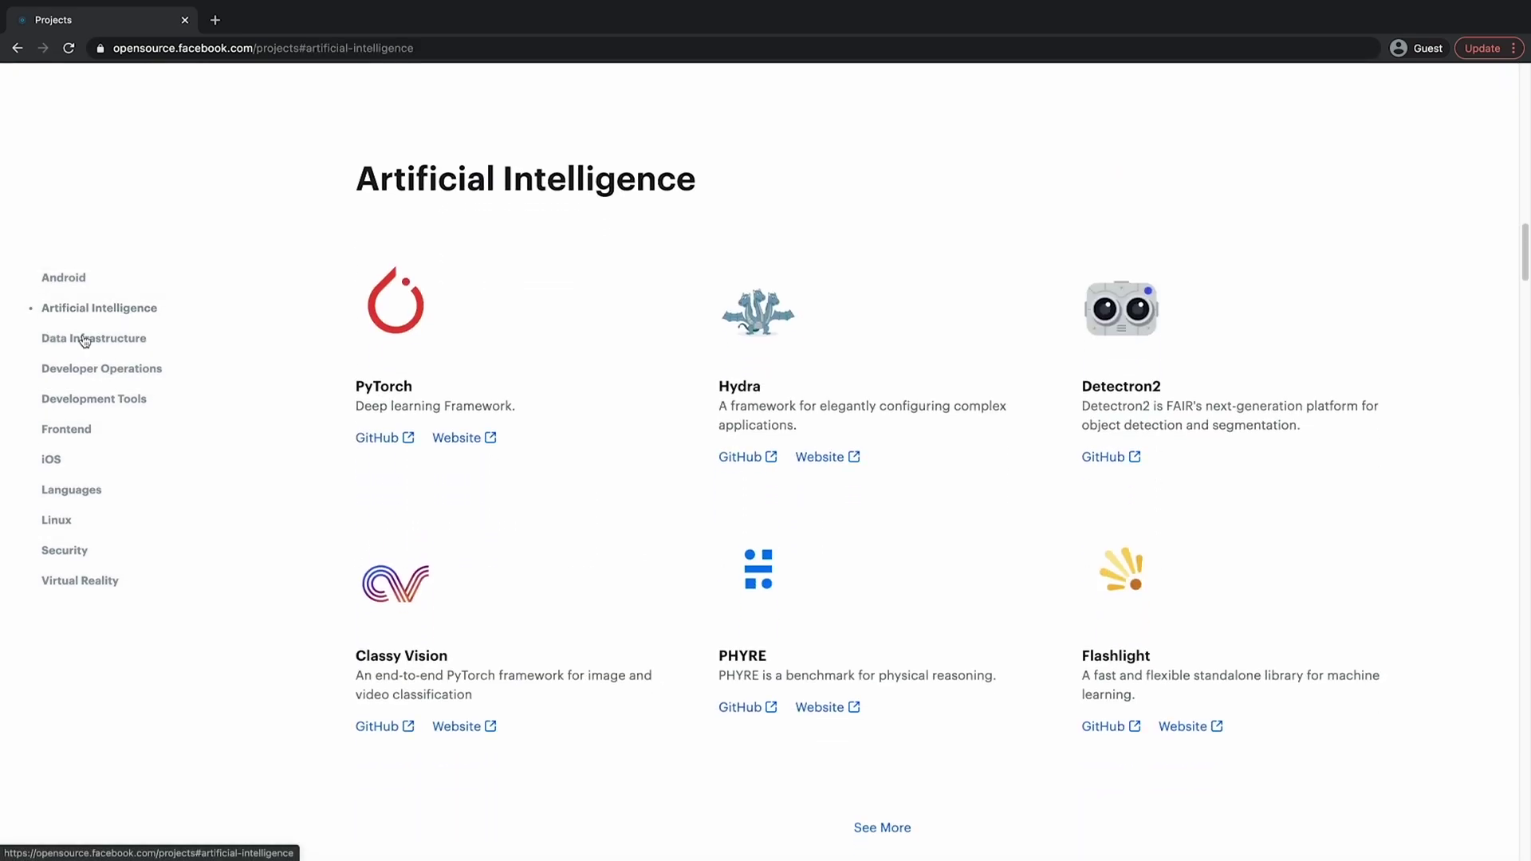
click(78, 339)
click(76, 369)
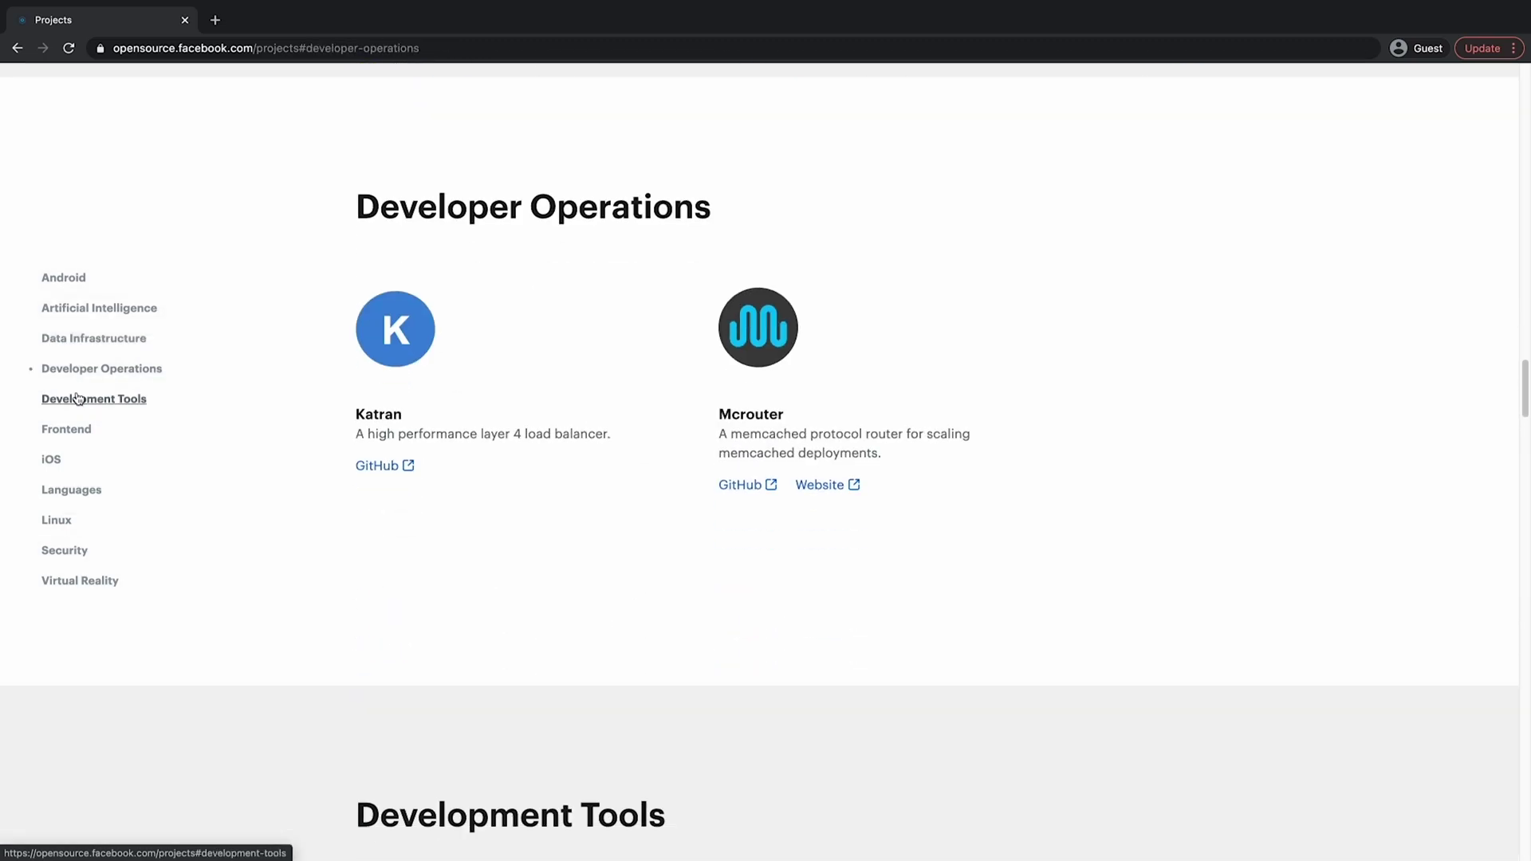
Step: Browse the Development Tools, Frontend, iOS, Languages, Linux and Security project categories
click(76, 399)
click(81, 429)
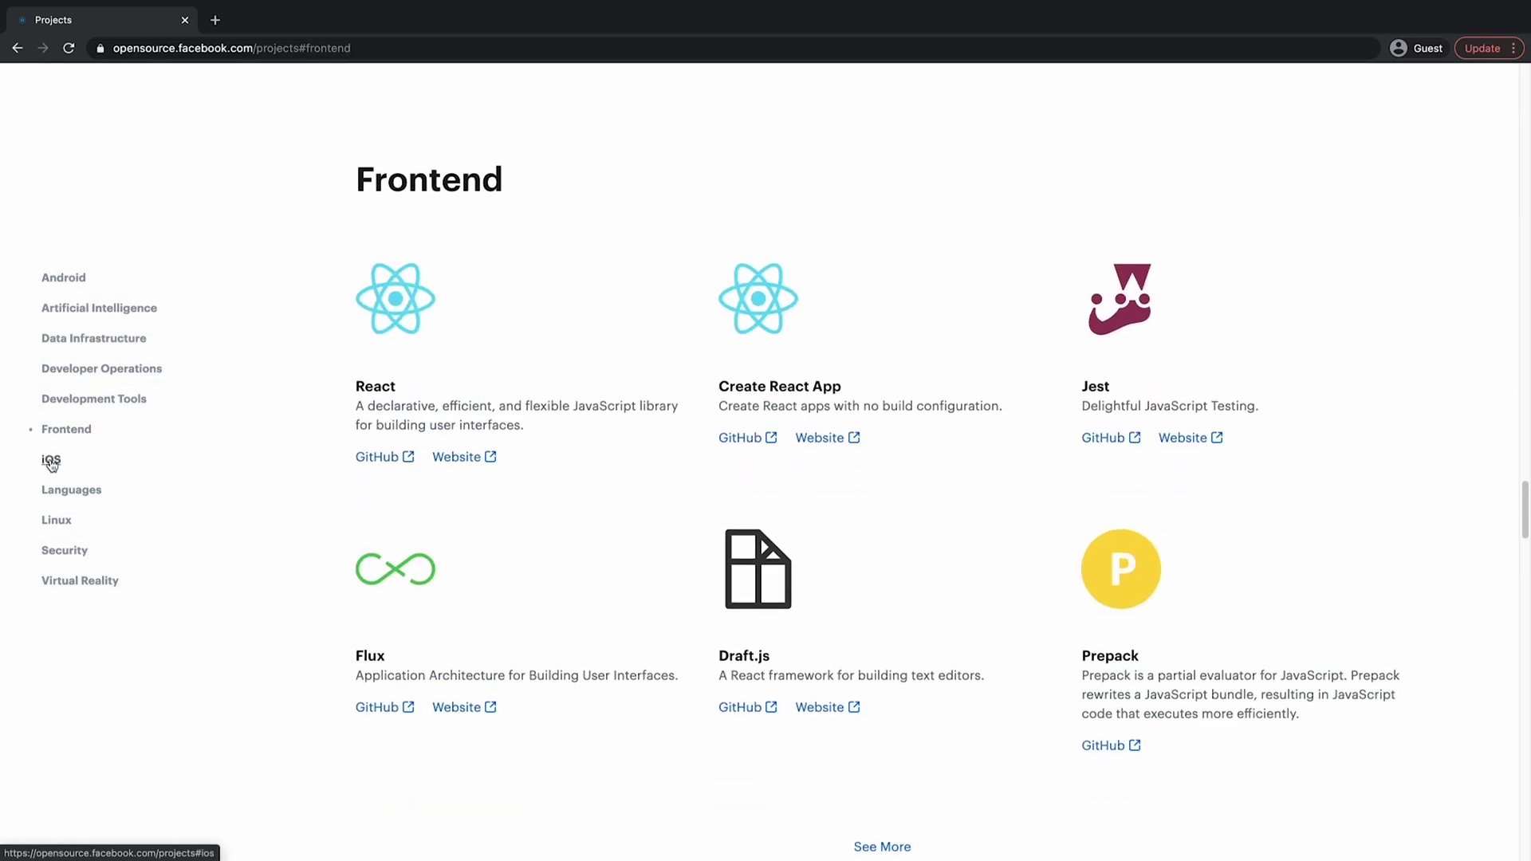
click(51, 463)
click(62, 495)
click(59, 523)
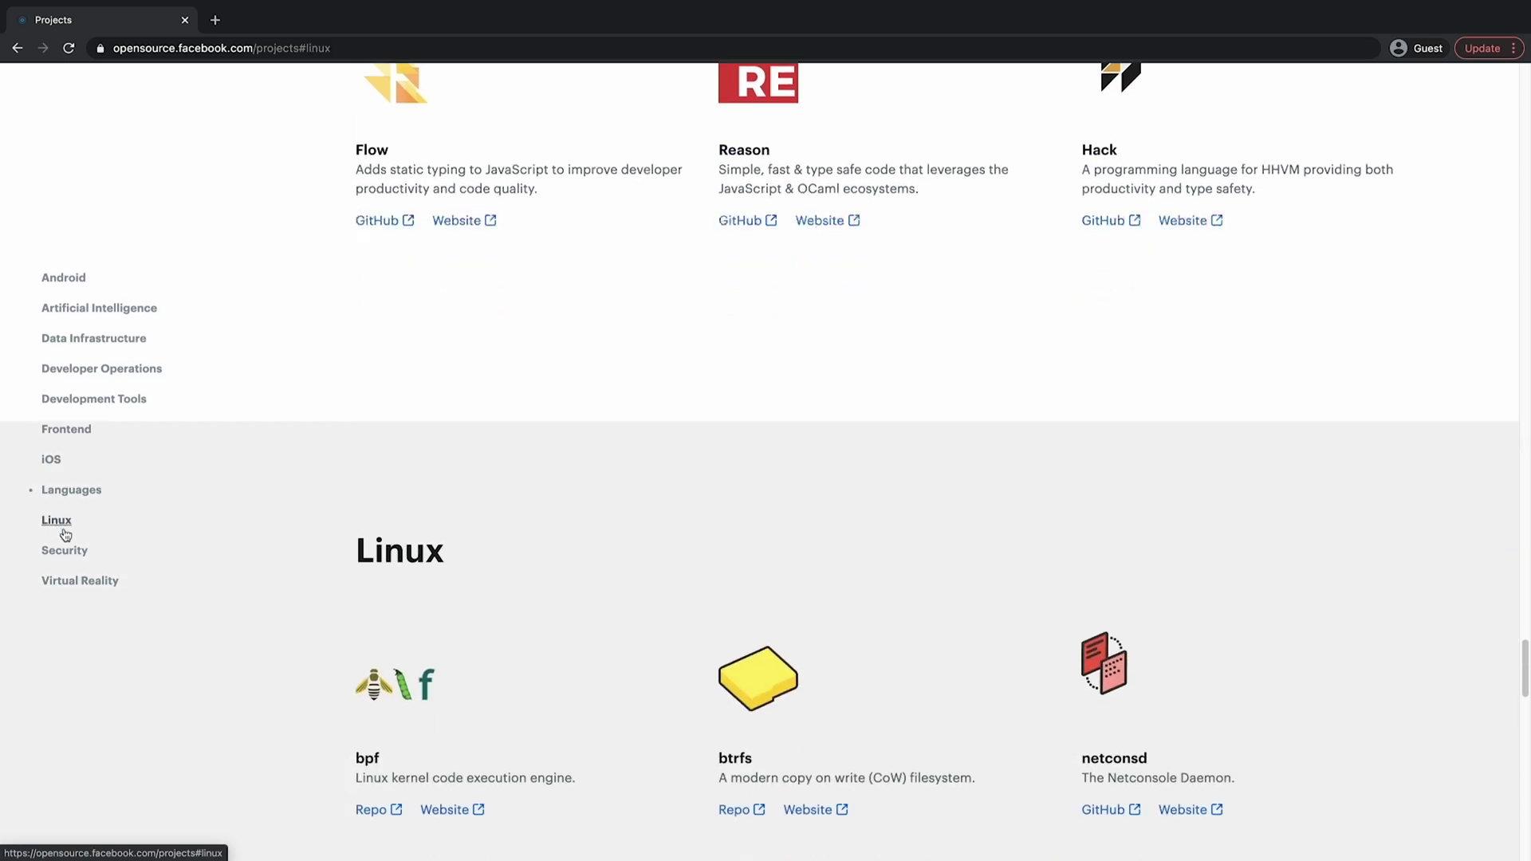
click(62, 550)
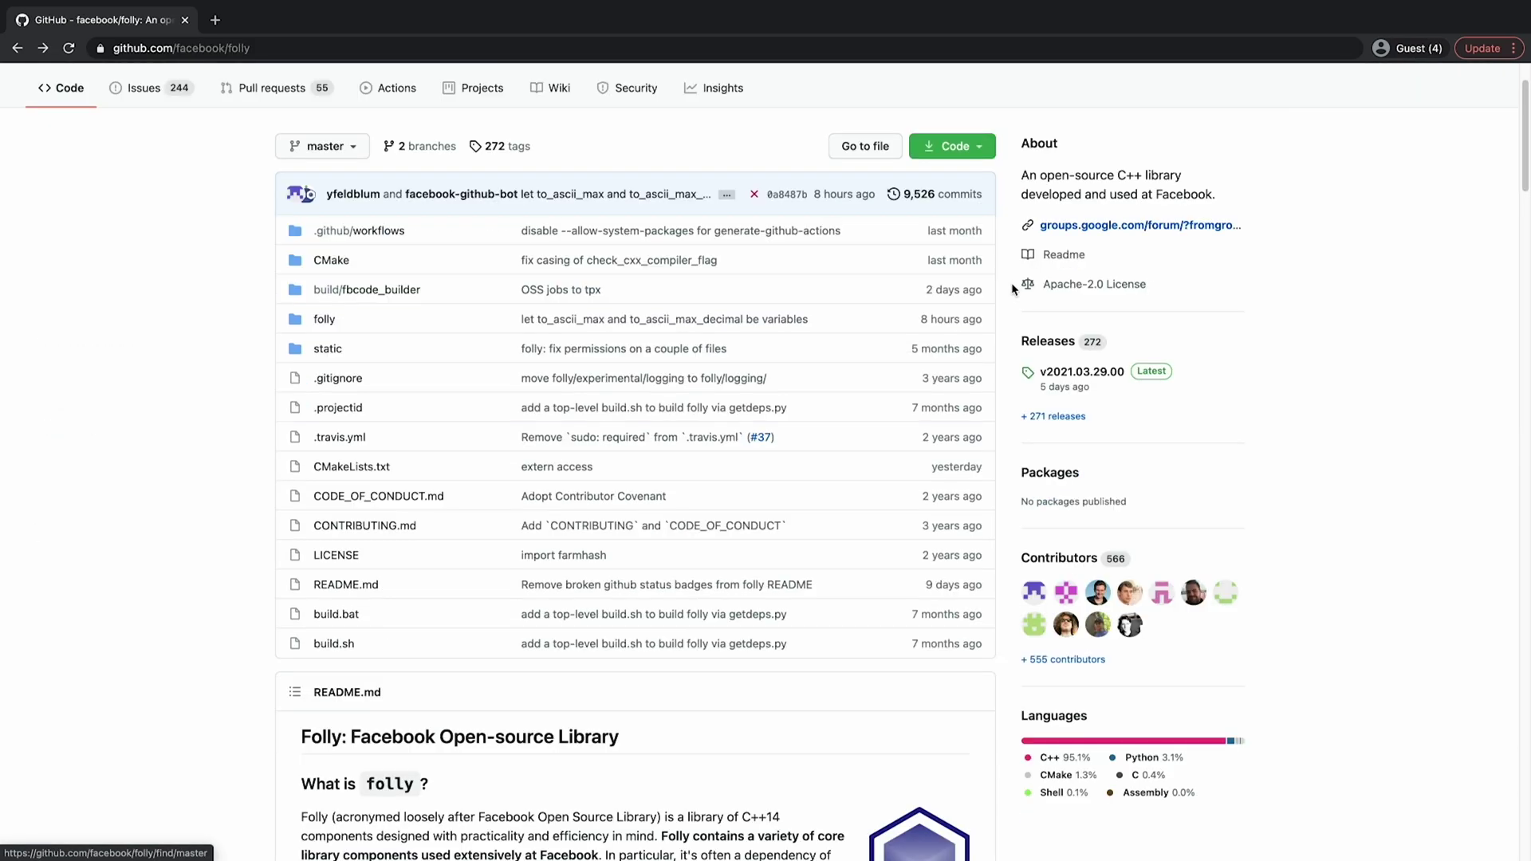
scroll(1012, 283, down, 2)
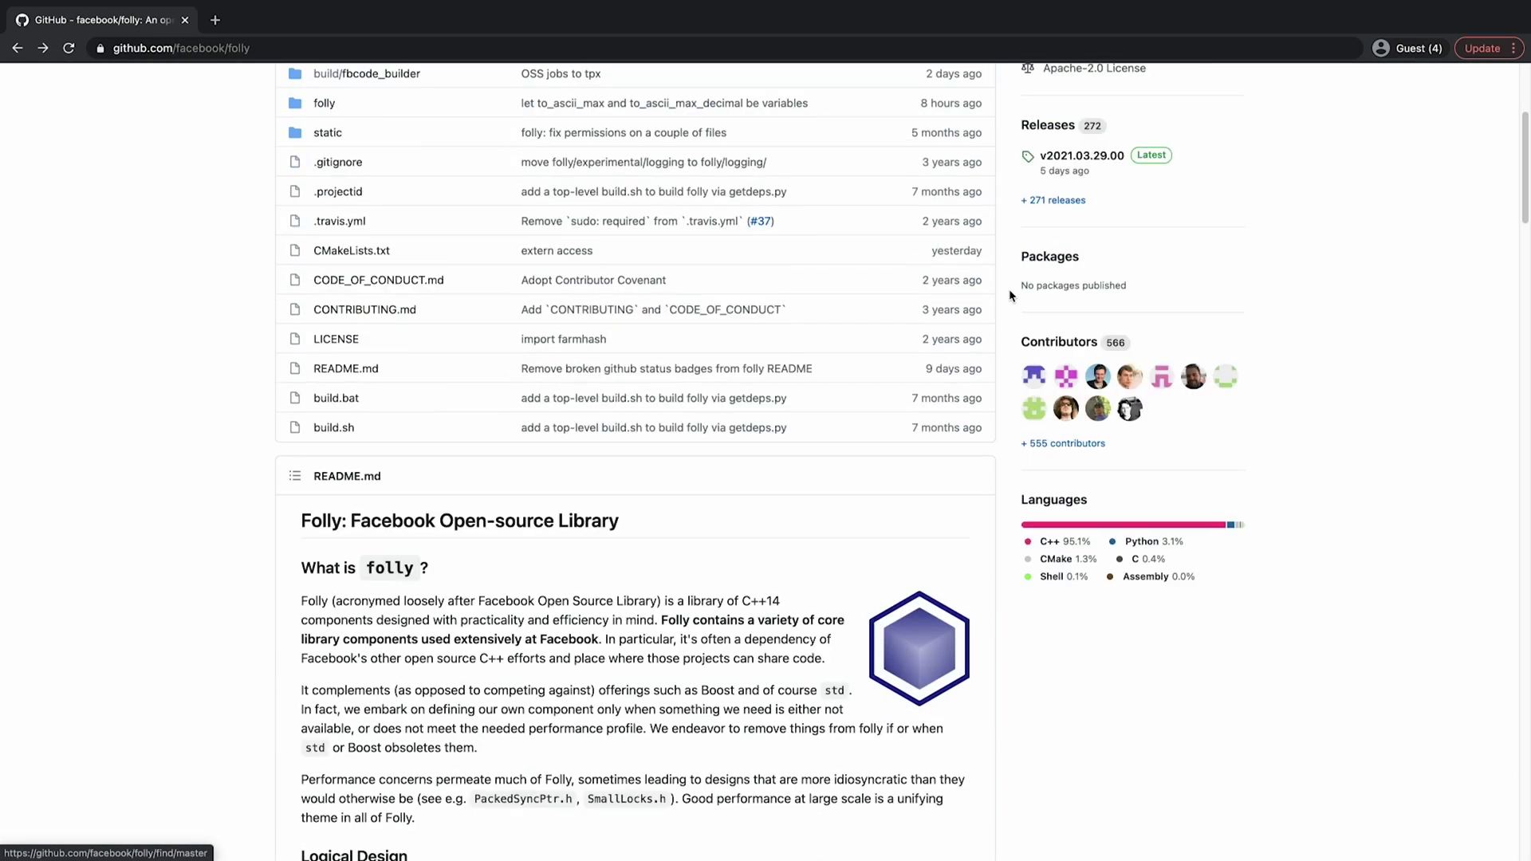
scroll(1009, 288, down, 2)
scroll(1008, 292, down, 2)
scroll(1007, 298, down, 1)
scroll(1008, 298, down, 1)
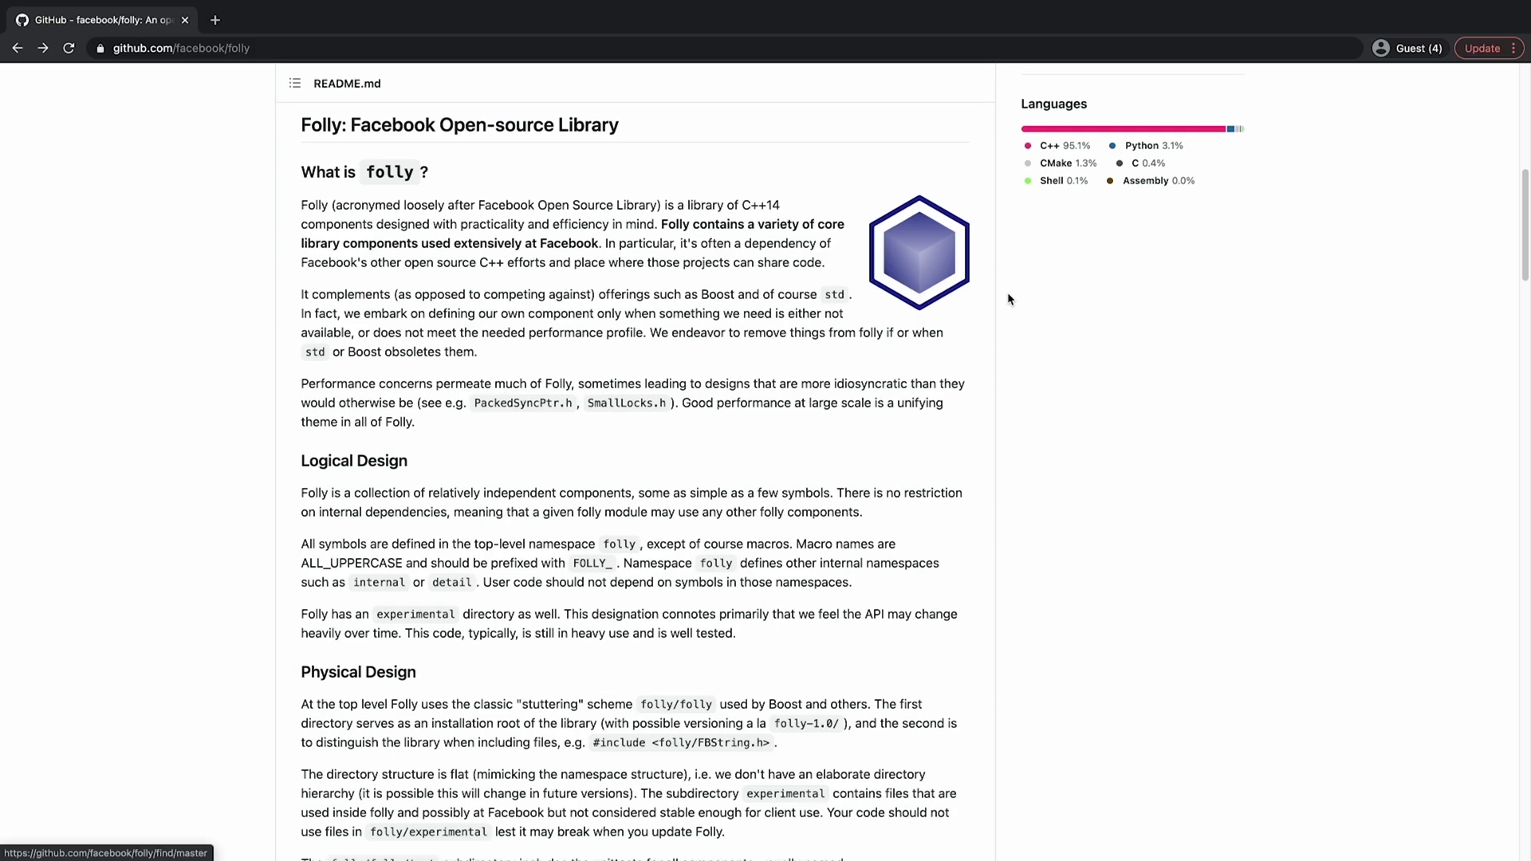
scroll(1007, 298, down, 4)
scroll(1007, 299, down, 3)
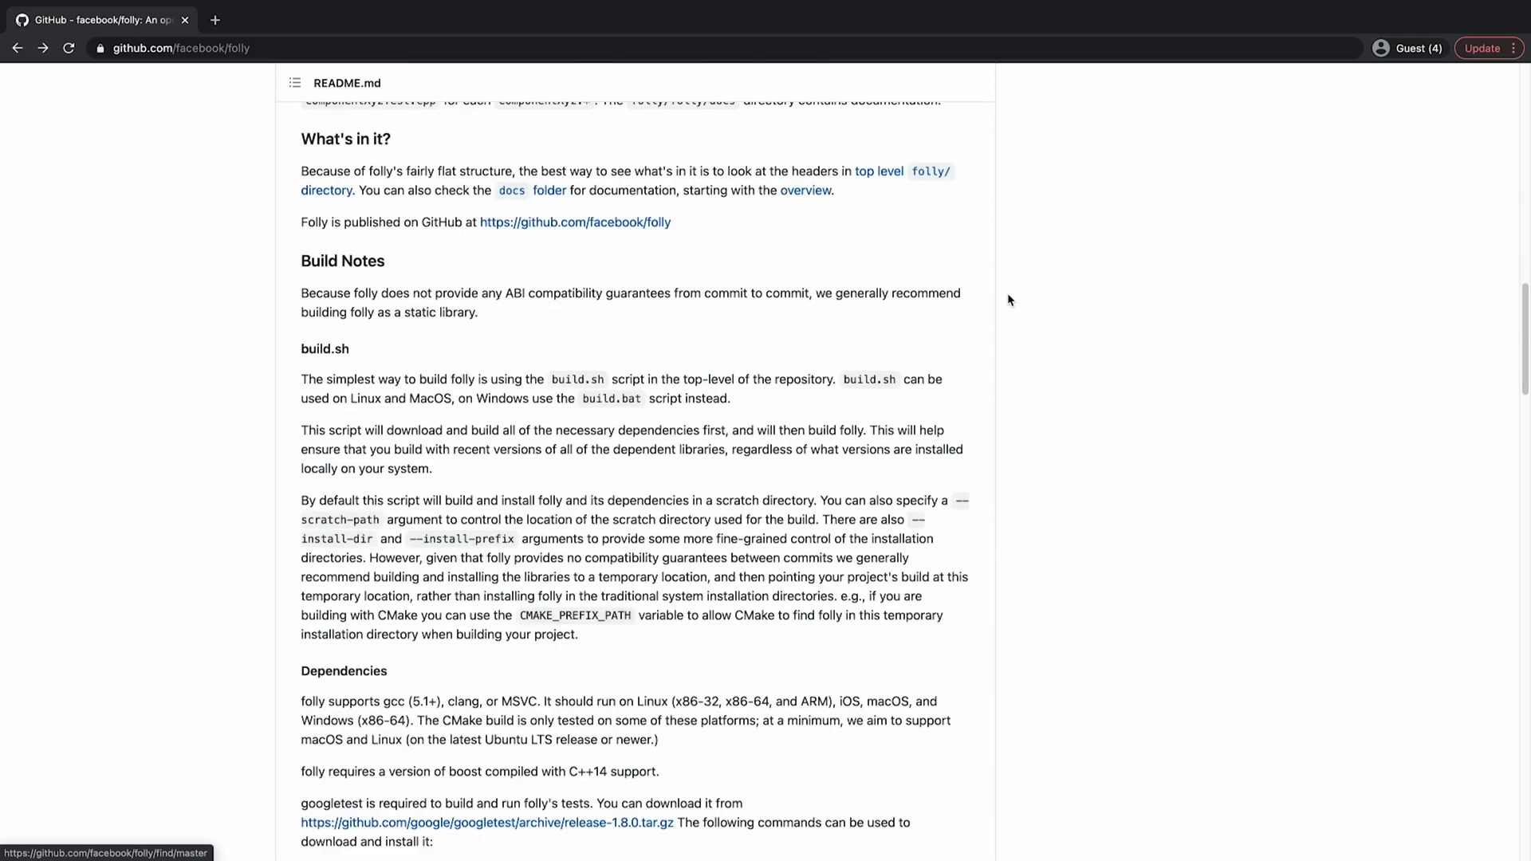
scroll(1008, 299, down, 2)
scroll(1007, 300, down, 3)
scroll(1007, 299, down, 1)
scroll(1008, 300, down, 1)
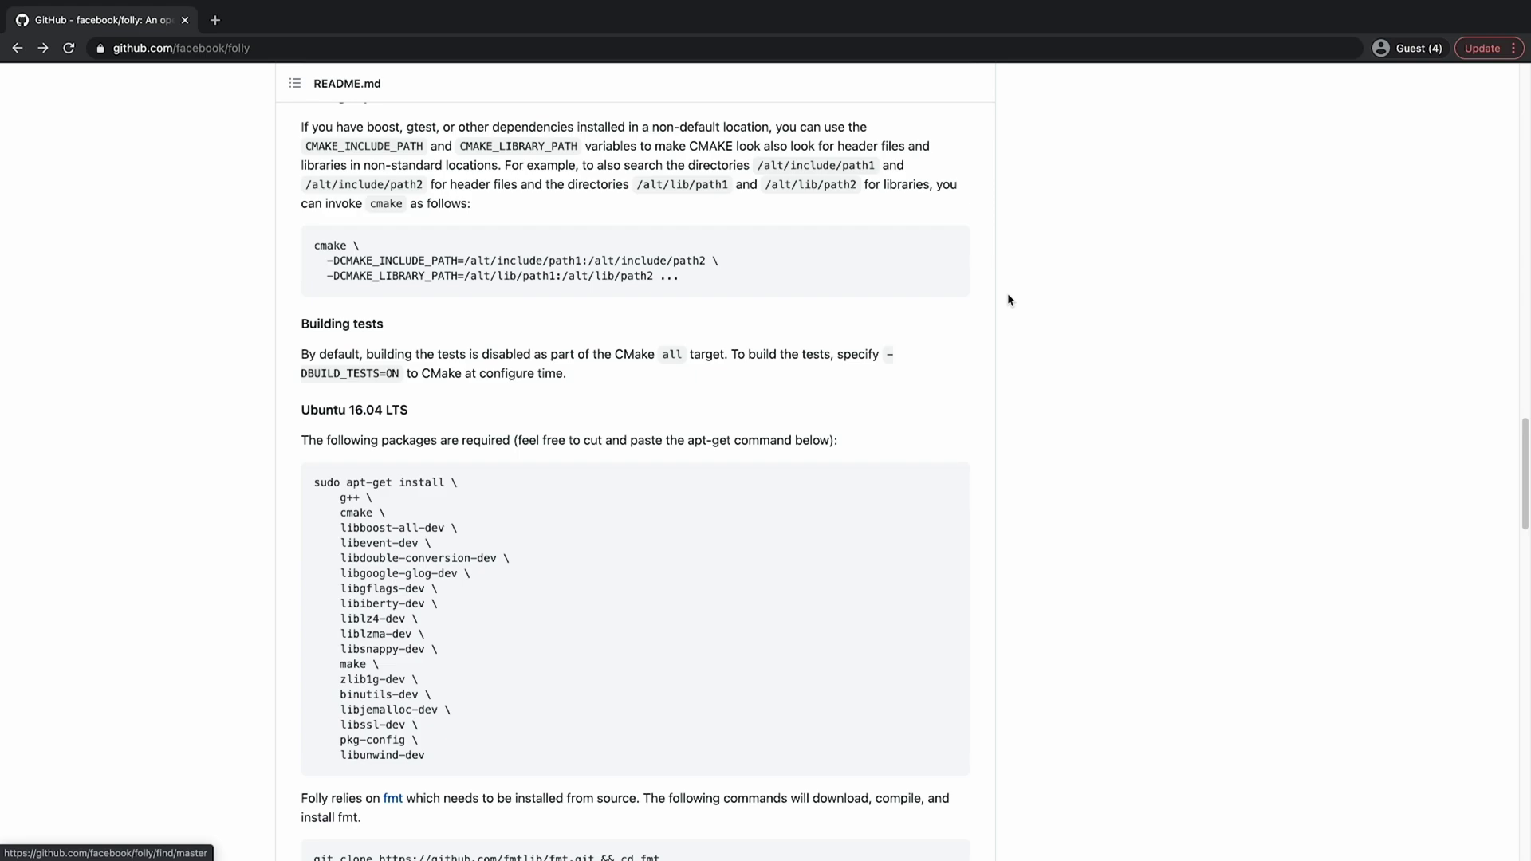
scroll(1008, 300, down, 3)
scroll(1008, 299, down, 3)
scroll(1008, 299, down, 3)
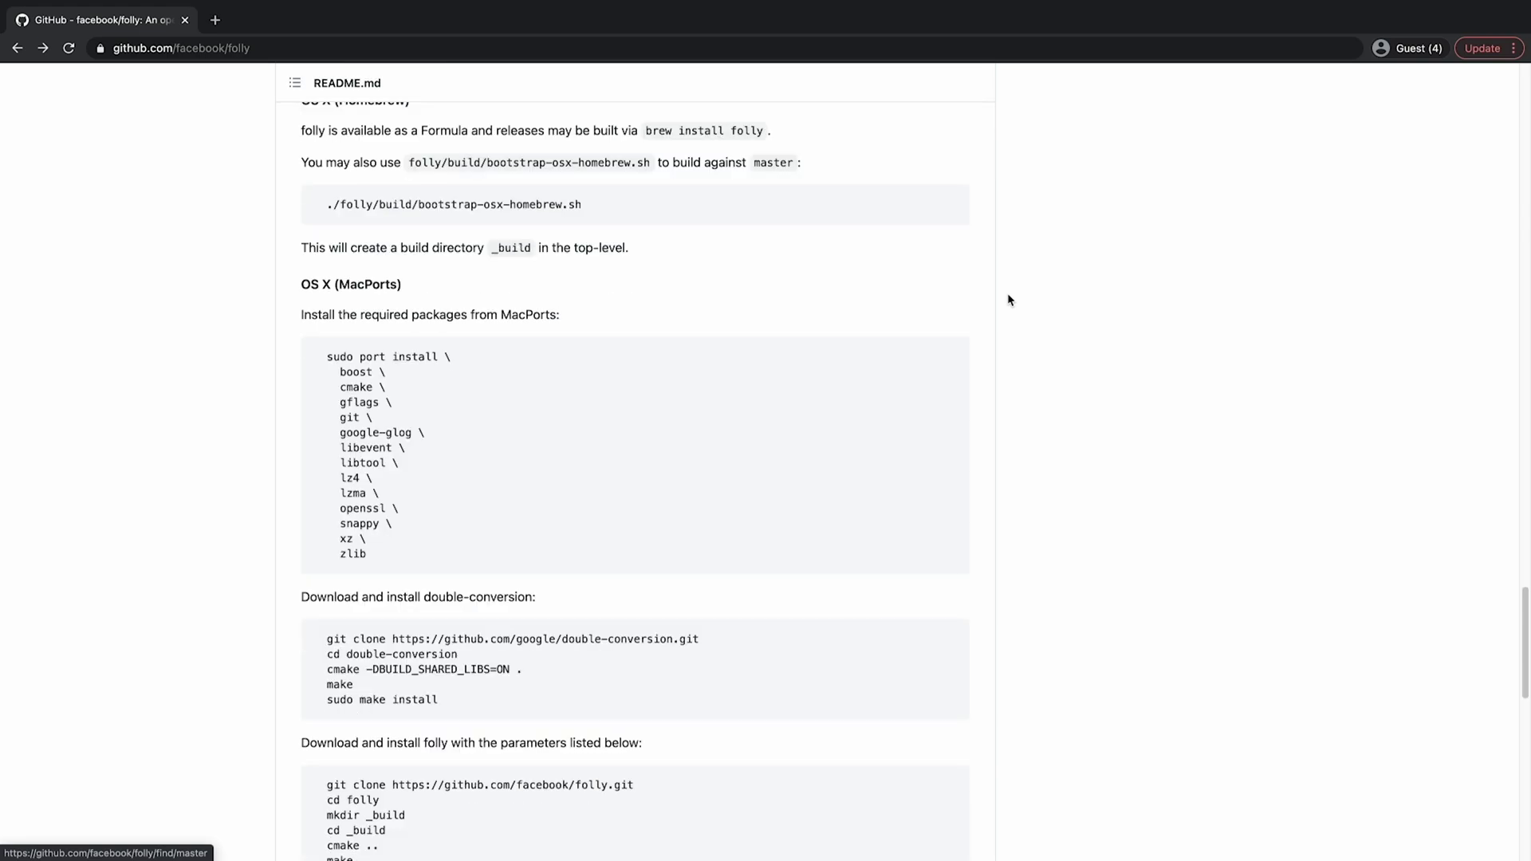
scroll(1008, 299, down, 3)
scroll(1008, 299, down, 4)
scroll(1008, 299, down, 1)
scroll(1008, 299, down, 1)
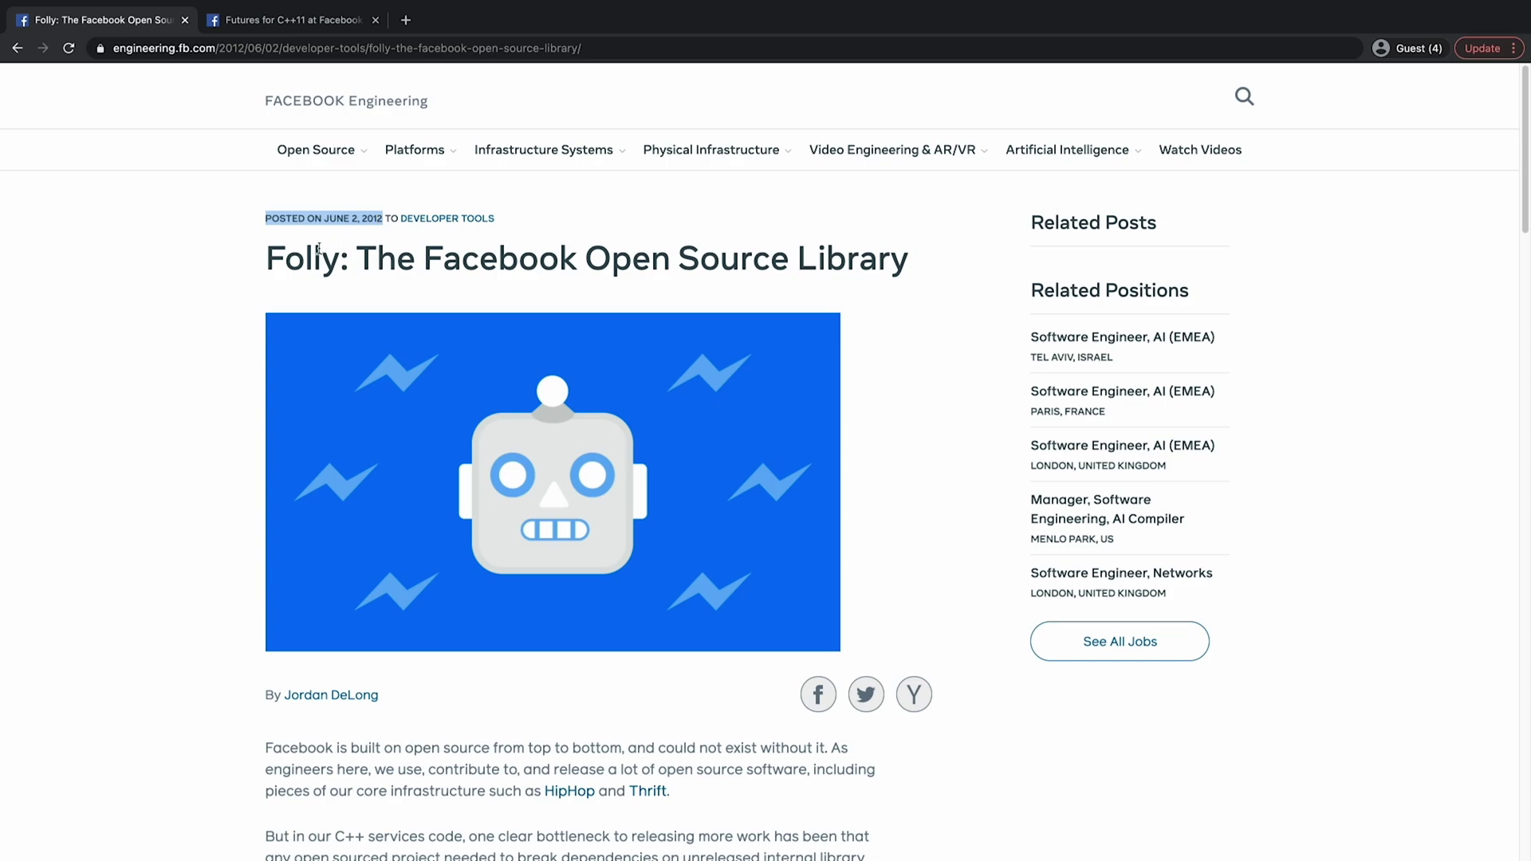
scroll(249, 252, down, 3)
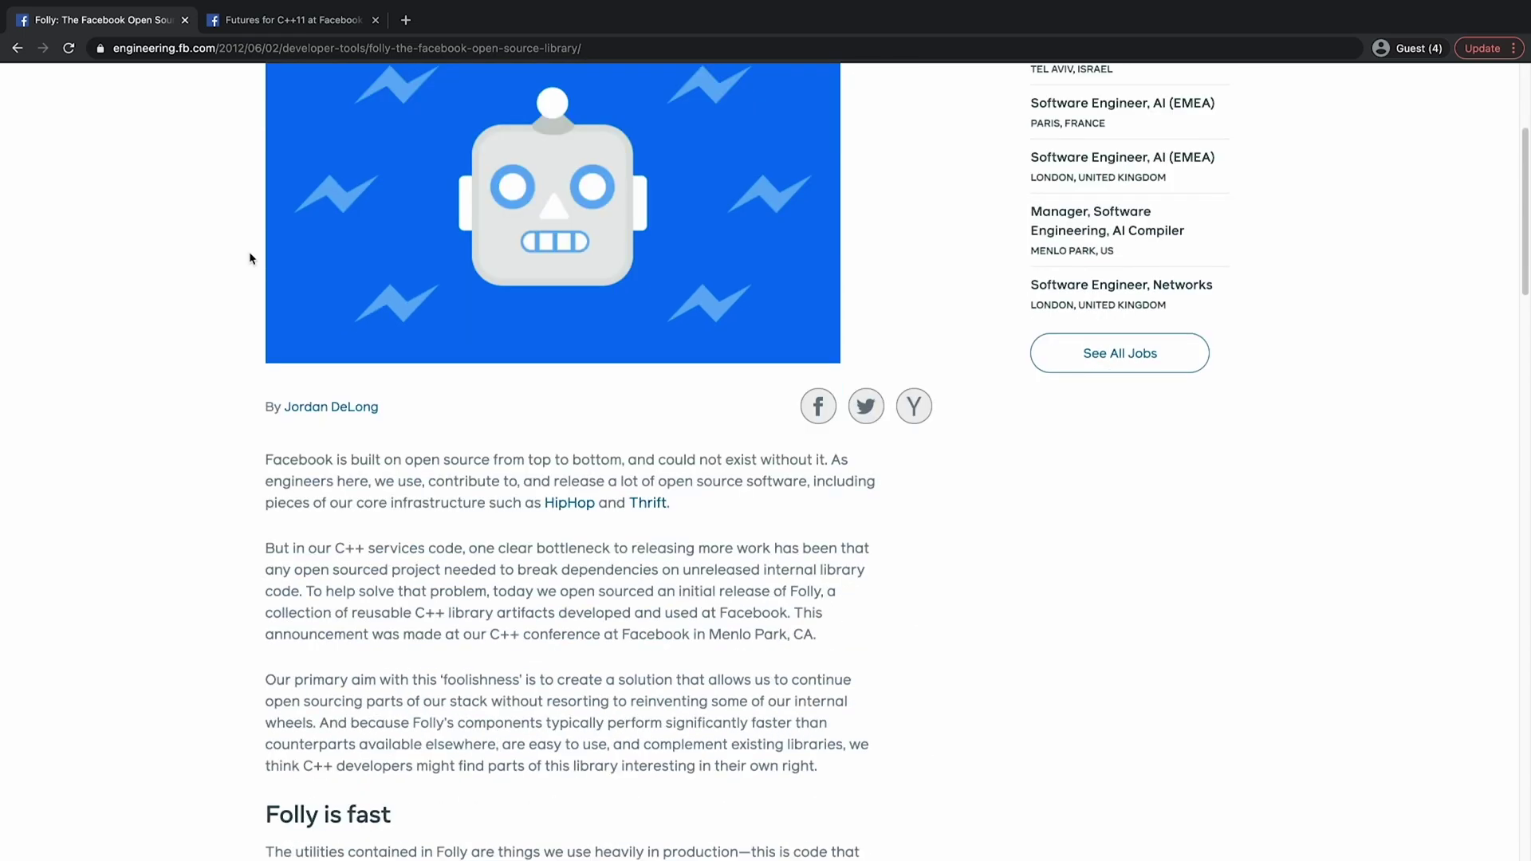
scroll(248, 252, down, 4)
scroll(249, 252, down, 3)
scroll(248, 252, down, 1)
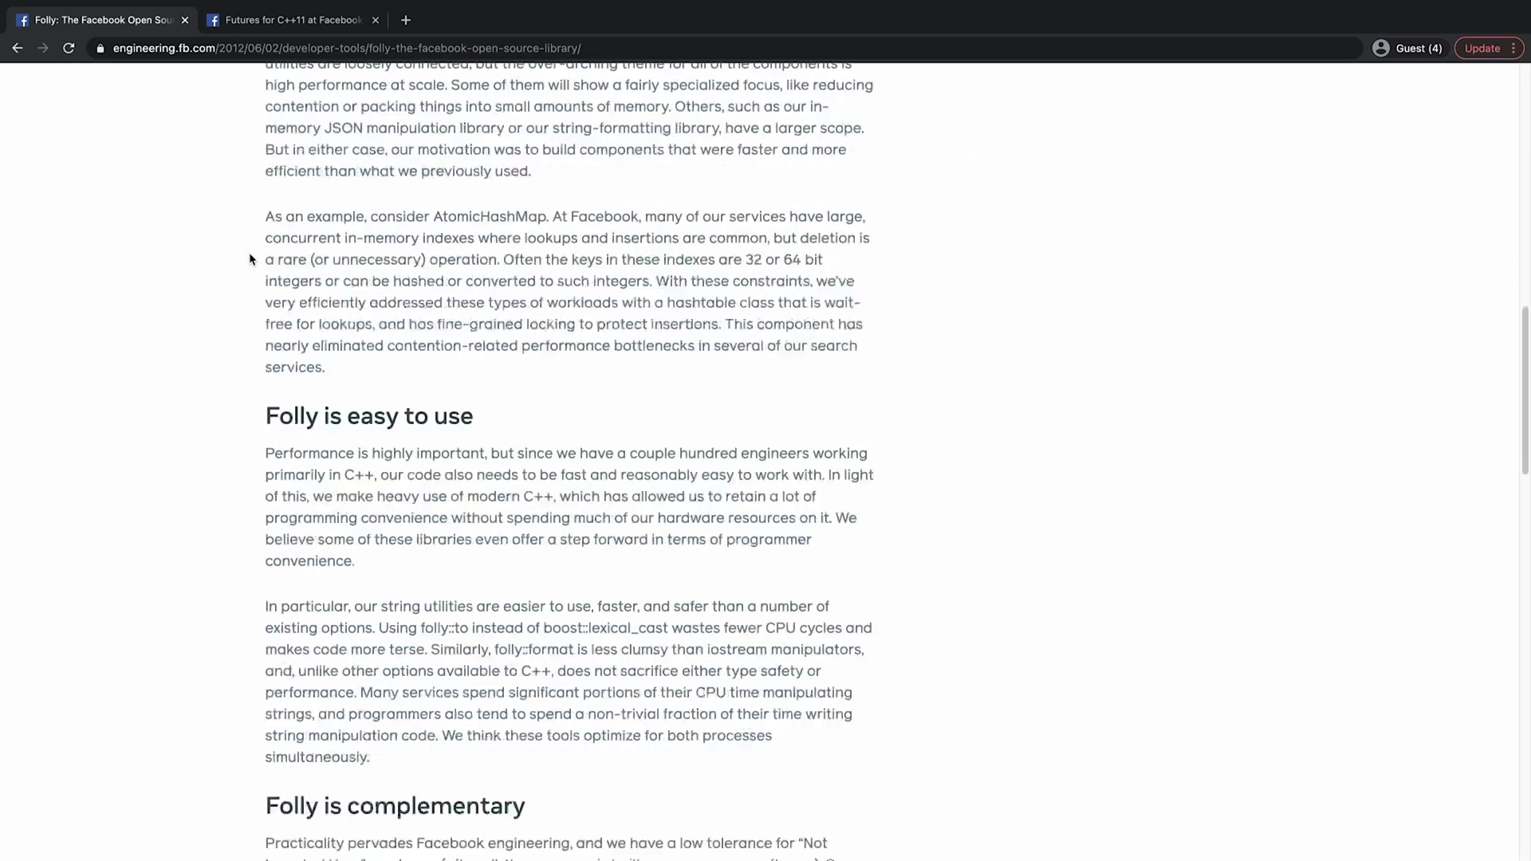
scroll(250, 253, down, 3)
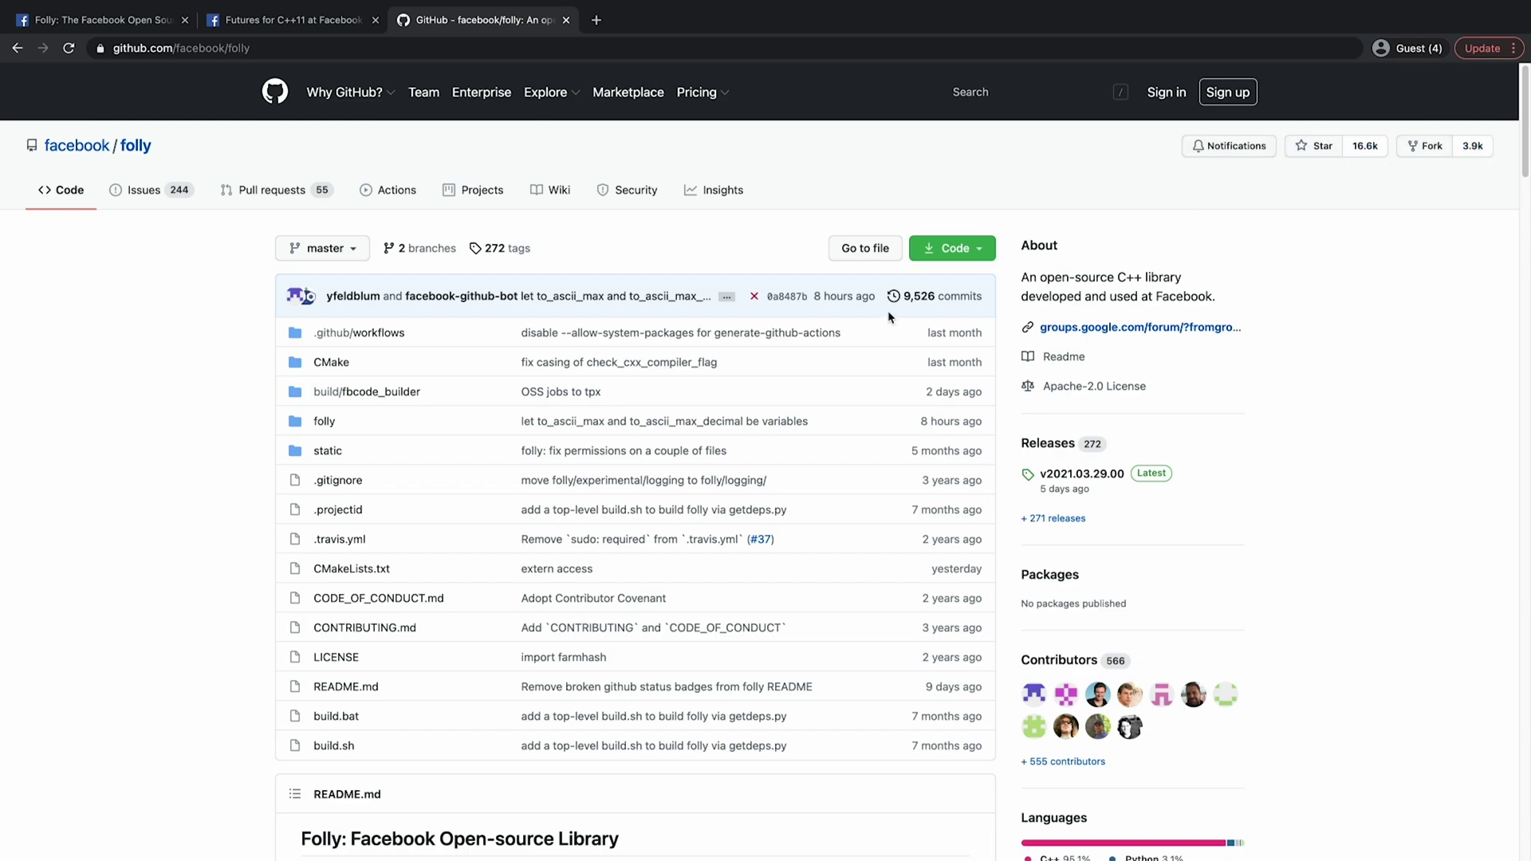
scroll(545, 423, down, 4)
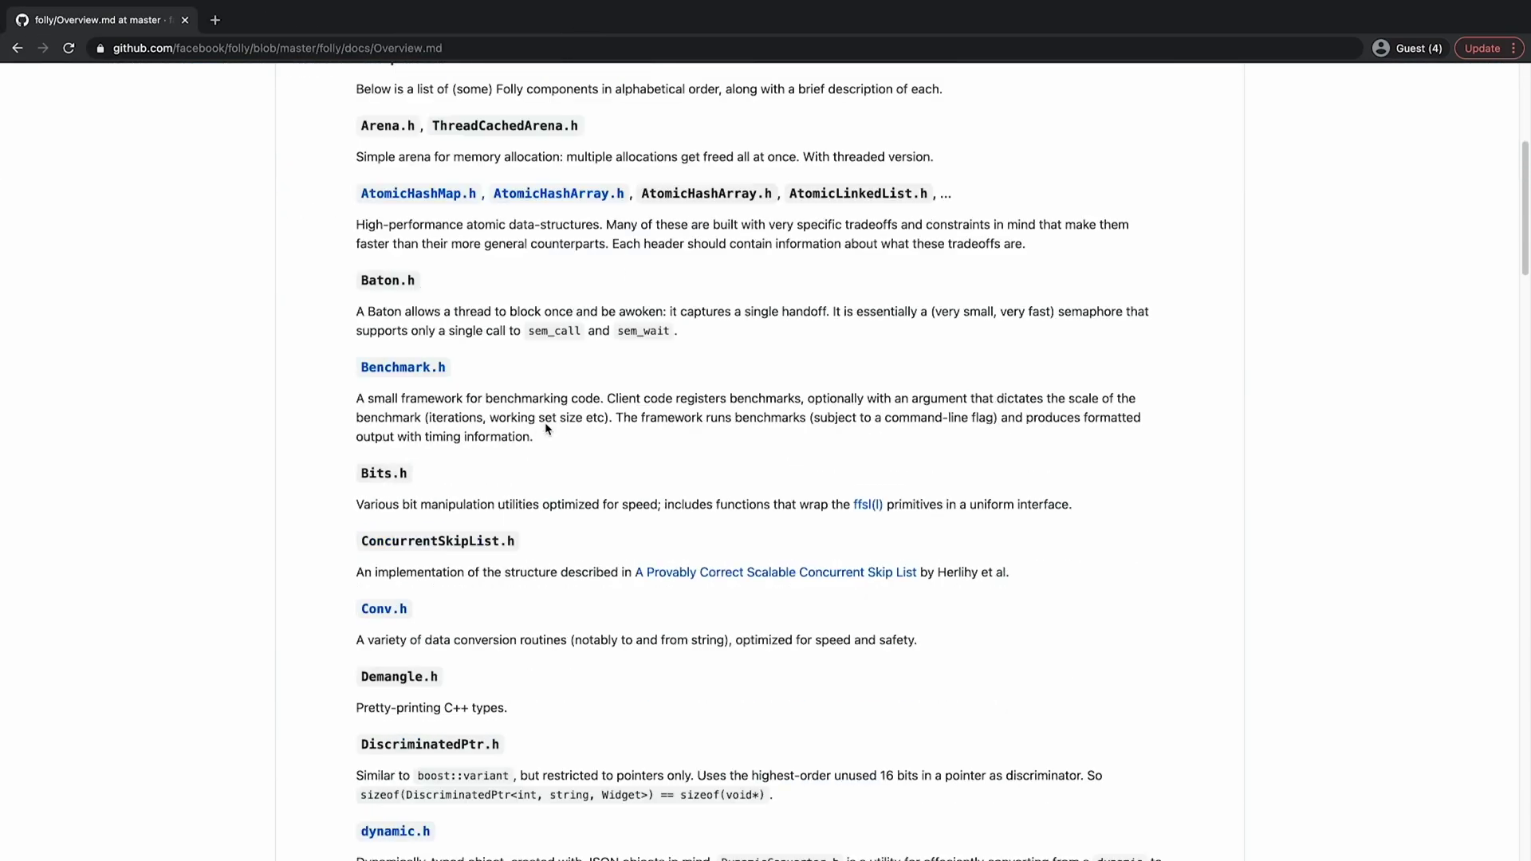
scroll(545, 423, down, 5)
scroll(546, 420, down, 5)
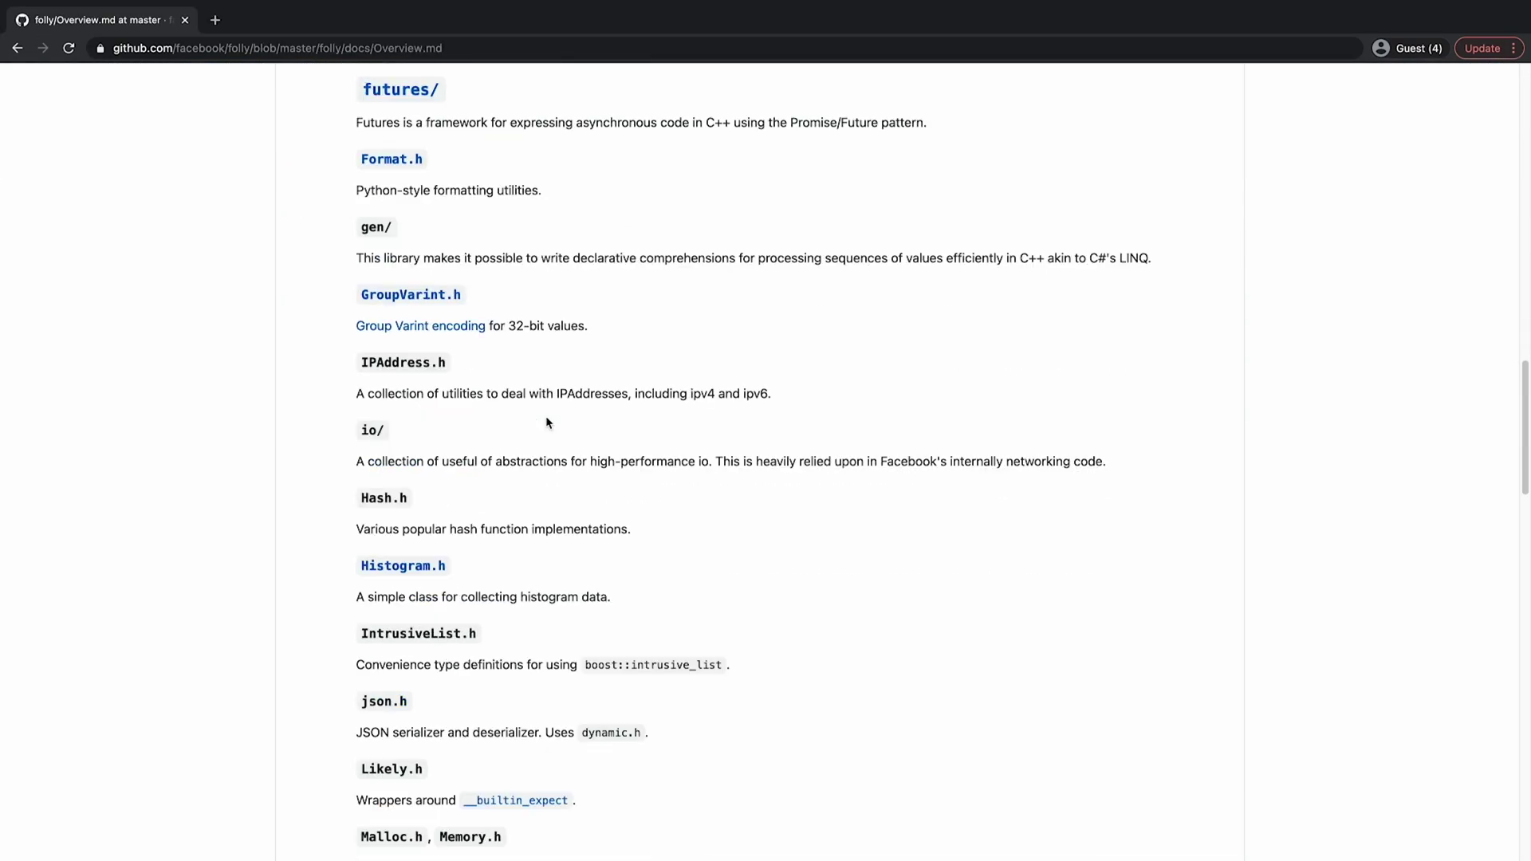
scroll(545, 417, down, 5)
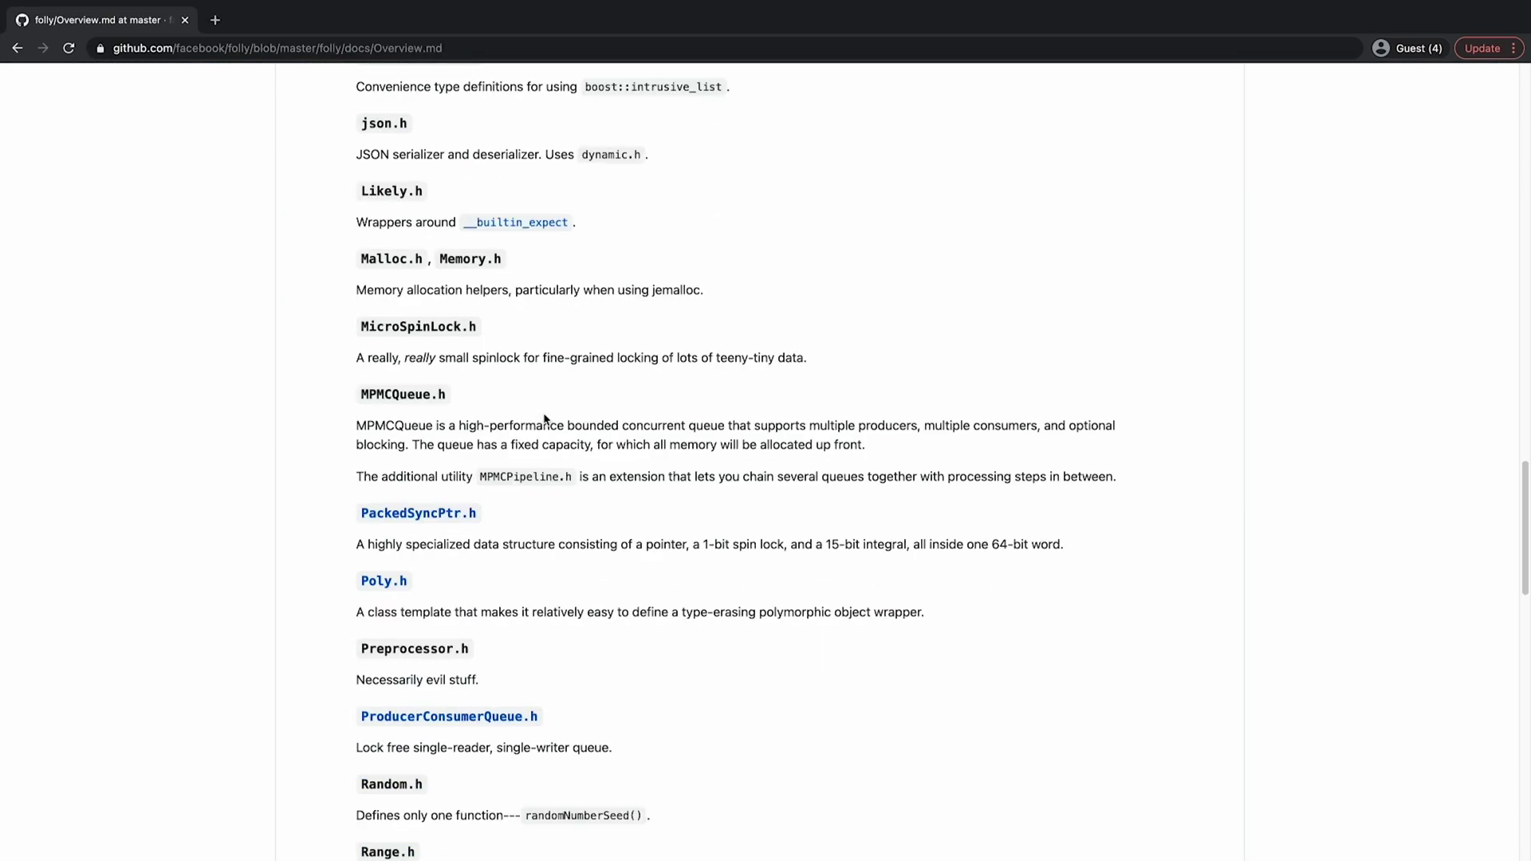